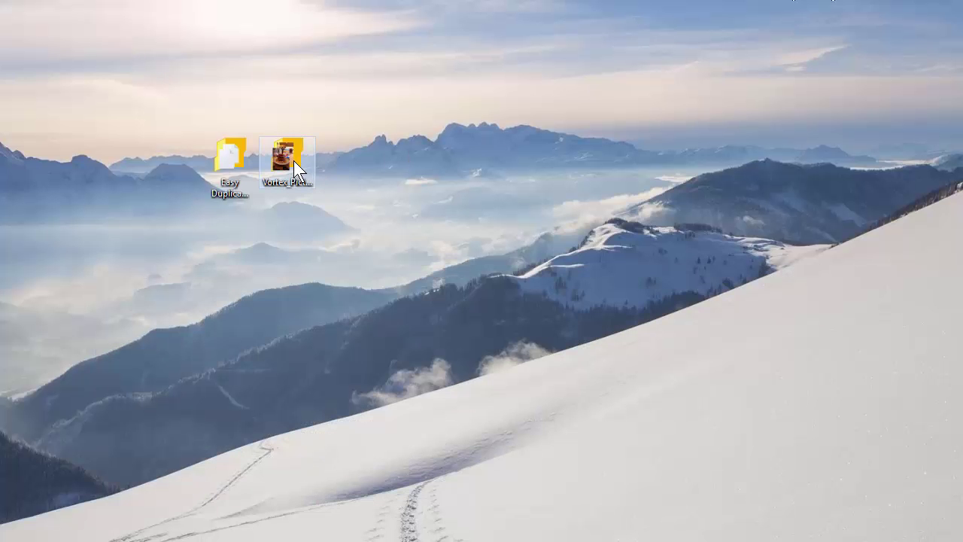
Open the Vortex_Pictures folder and check its New folder
left_click(293, 160)
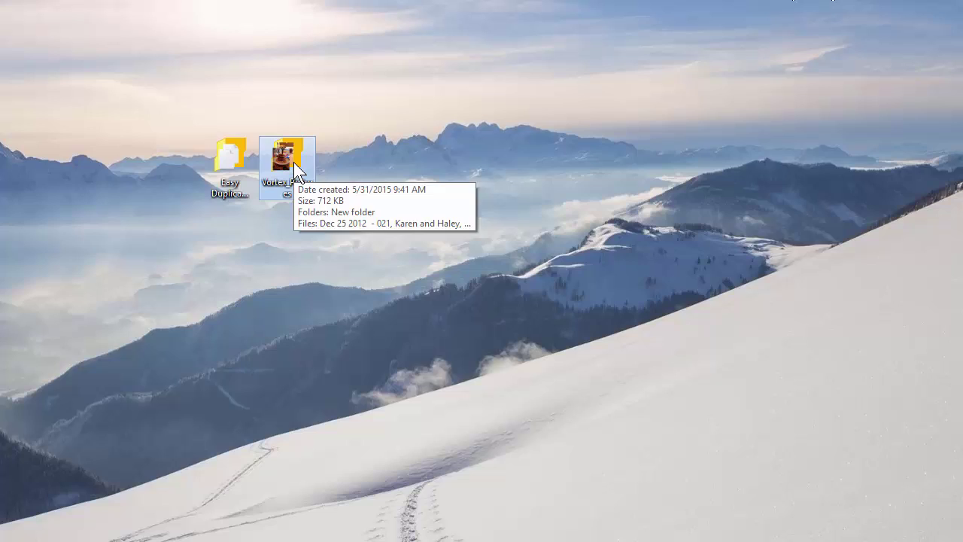
double_click(294, 162)
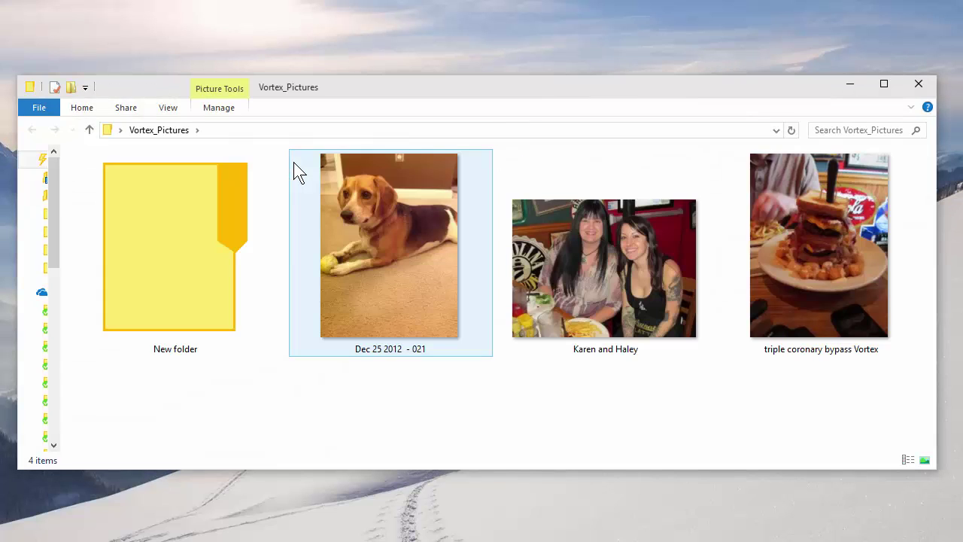
double_click(196, 228)
left_click(90, 129)
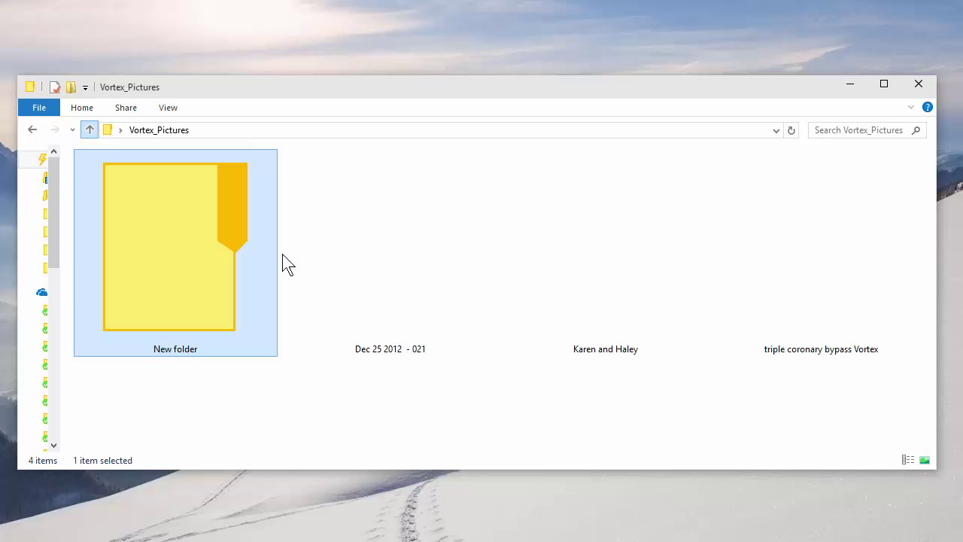
Copy the three photos from Vortex_Pictures into its New folder
left_click_drag(901, 374, 340, 149)
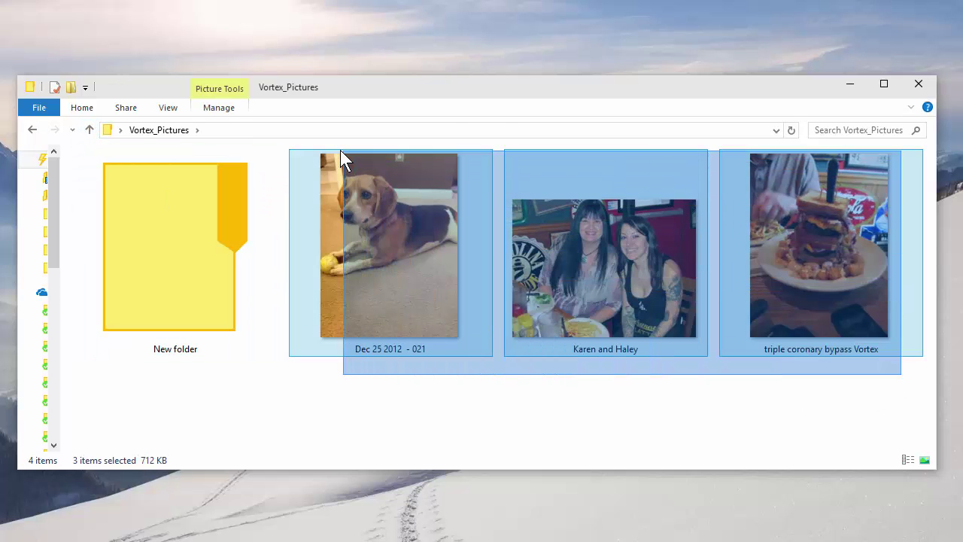
right_click(371, 182)
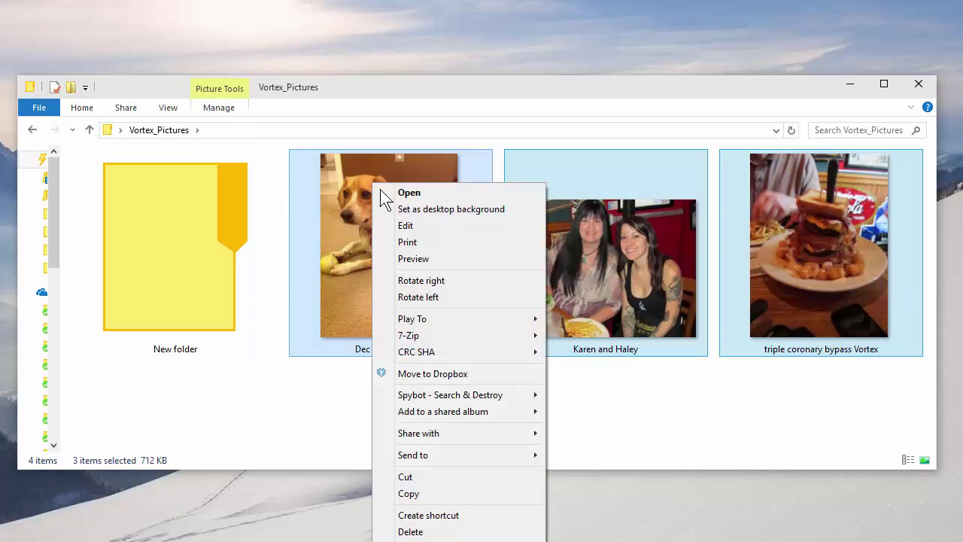
left_click(406, 493)
double_click(211, 291)
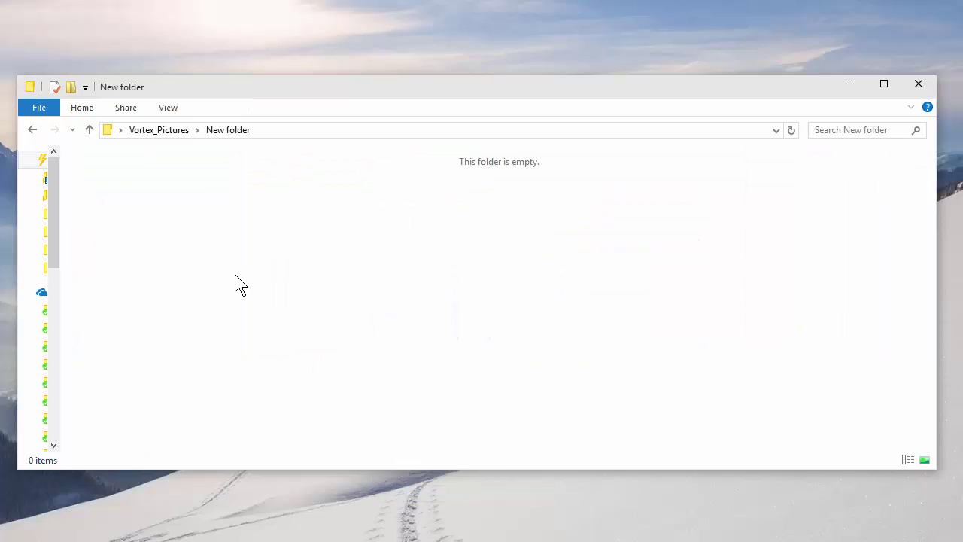
right_click(271, 253)
left_click(314, 355)
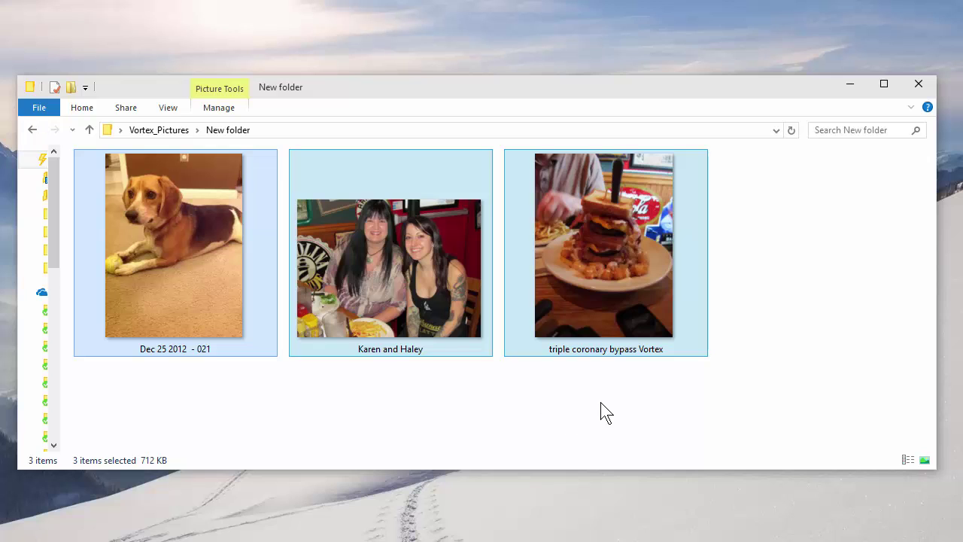
Launch EasyDuplicate.exe from the Easy Duplicate Finder folder
left_click(932, 88)
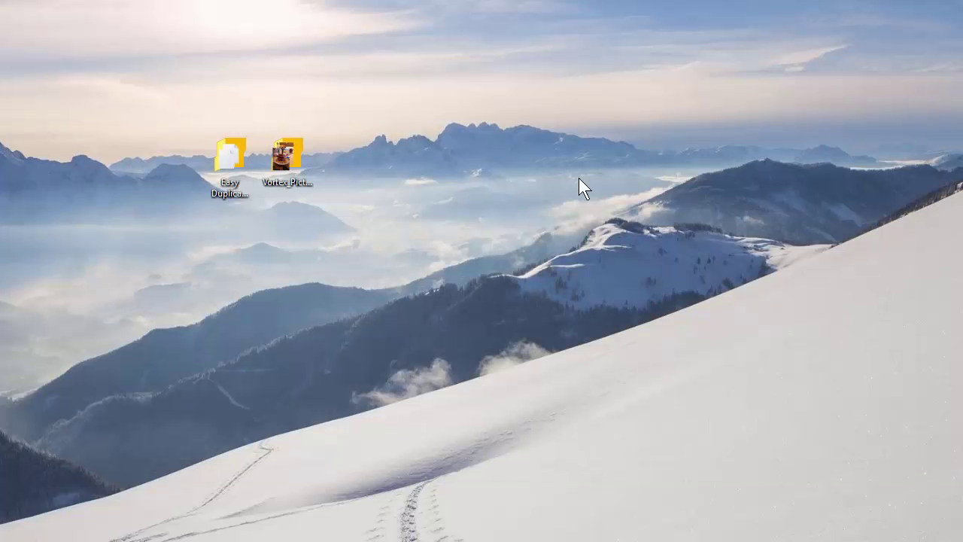
double_click(233, 155)
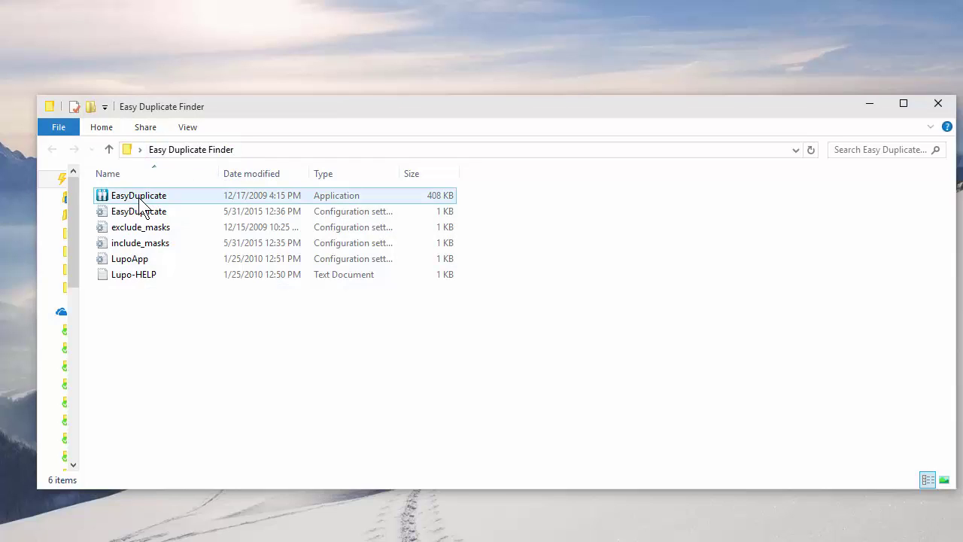
double_click(139, 197)
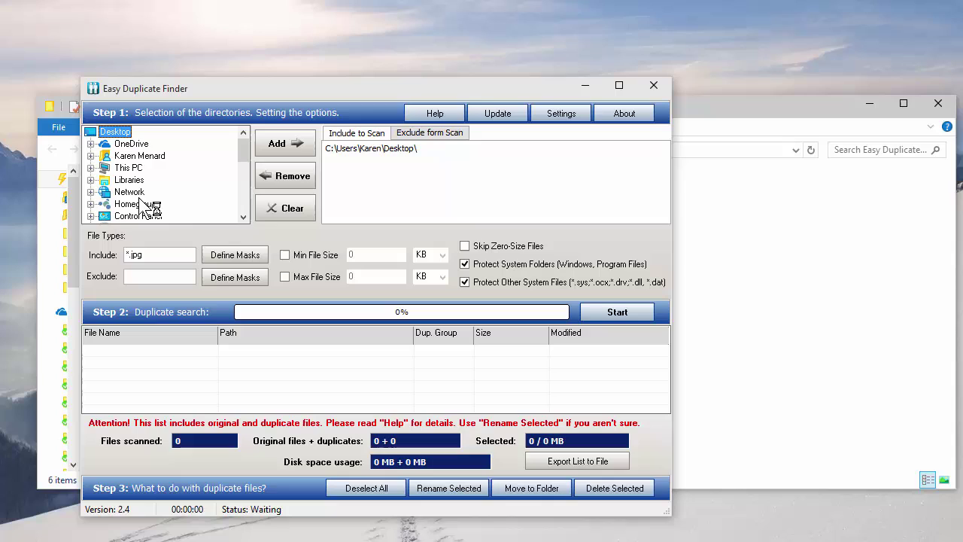
Replace the Desktop with Vortex_Pictures in the Include to Scan list
left_click(296, 210)
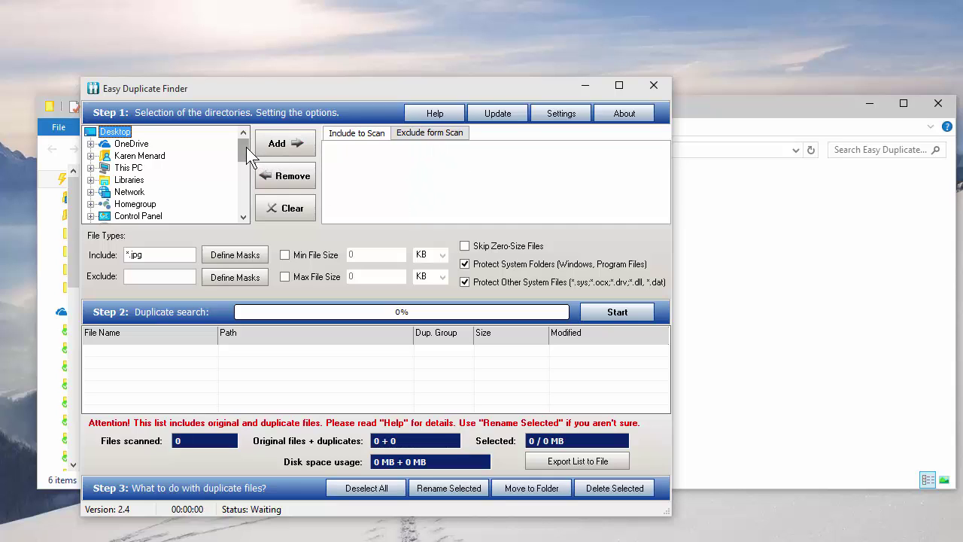
left_click_drag(246, 148, 245, 197)
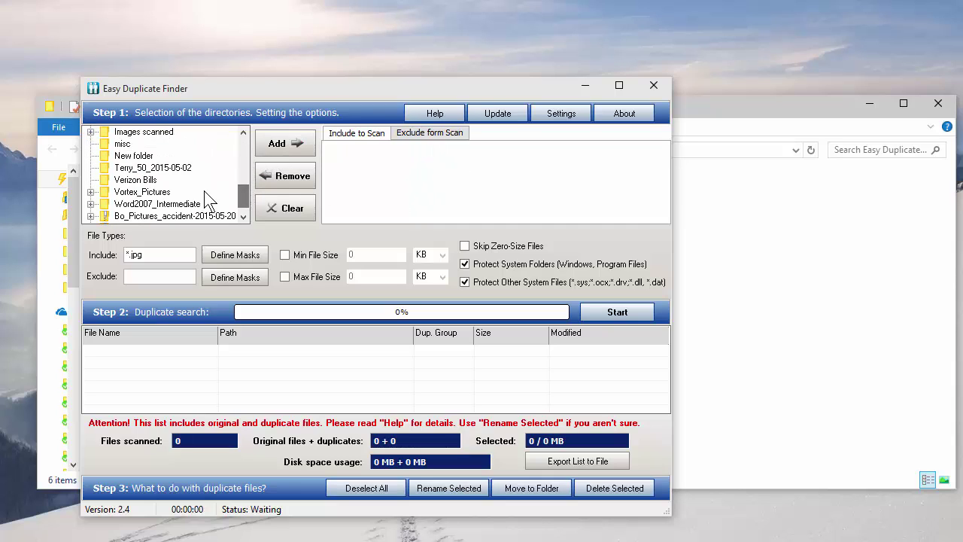
left_click(151, 192)
left_click(298, 146)
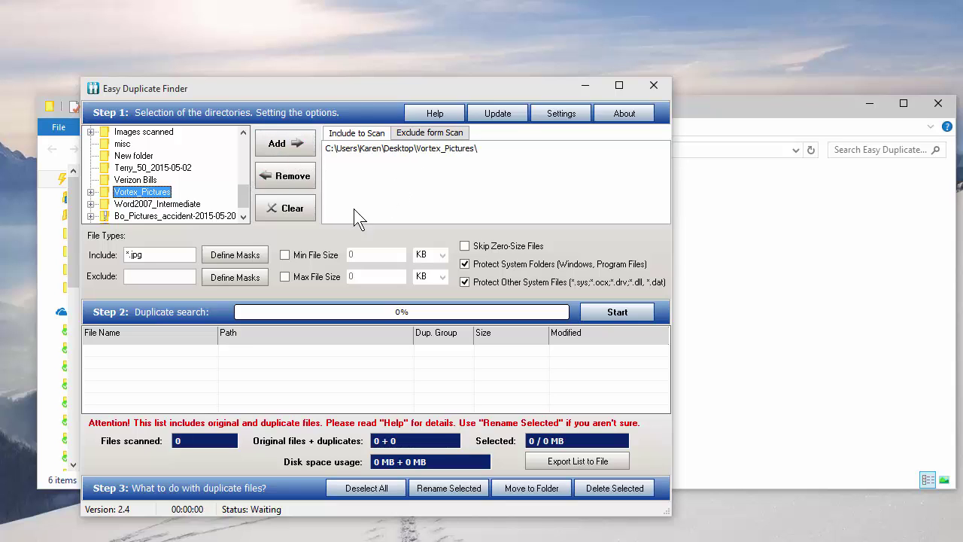
Restrict the include file mask to JPEG Images (*.jpg) only
left_click(238, 255)
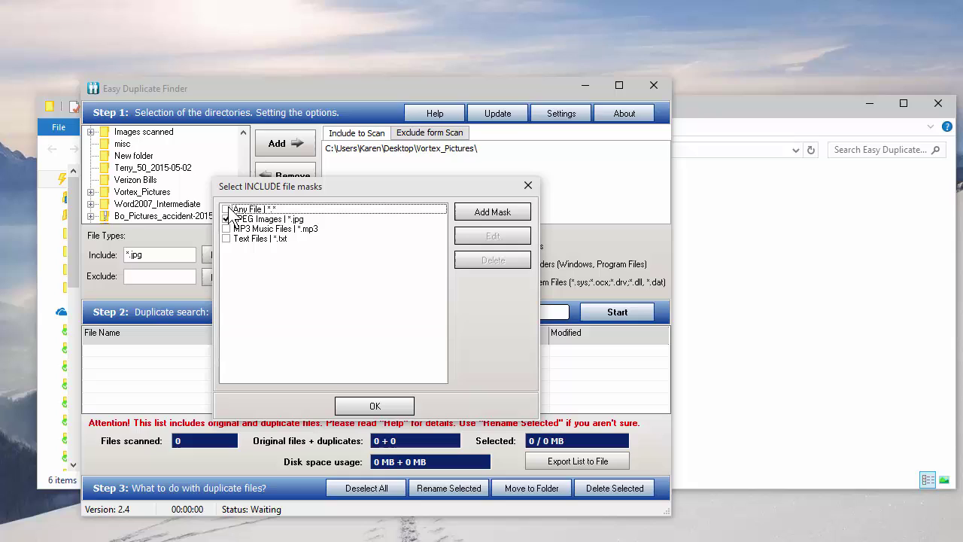
left_click(227, 209)
left_click(380, 404)
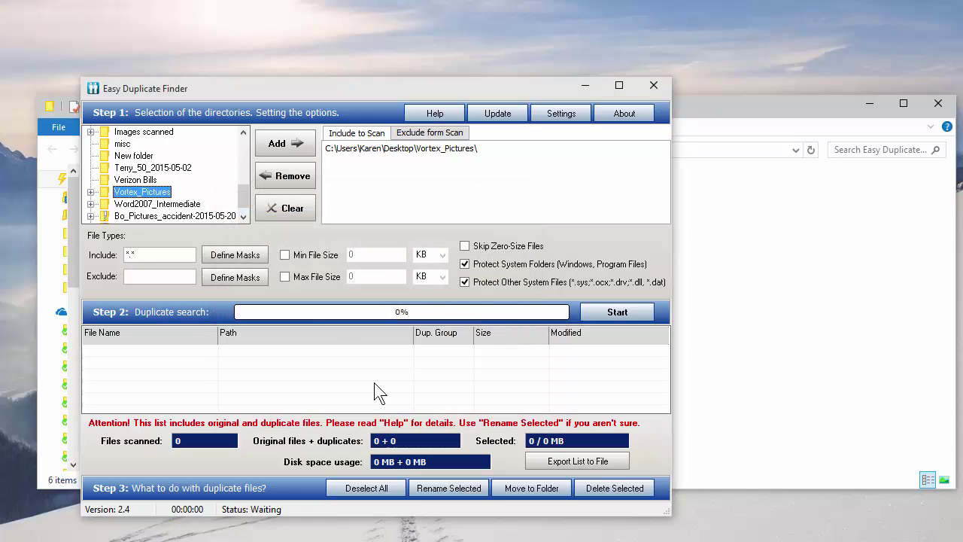
left_click(232, 254)
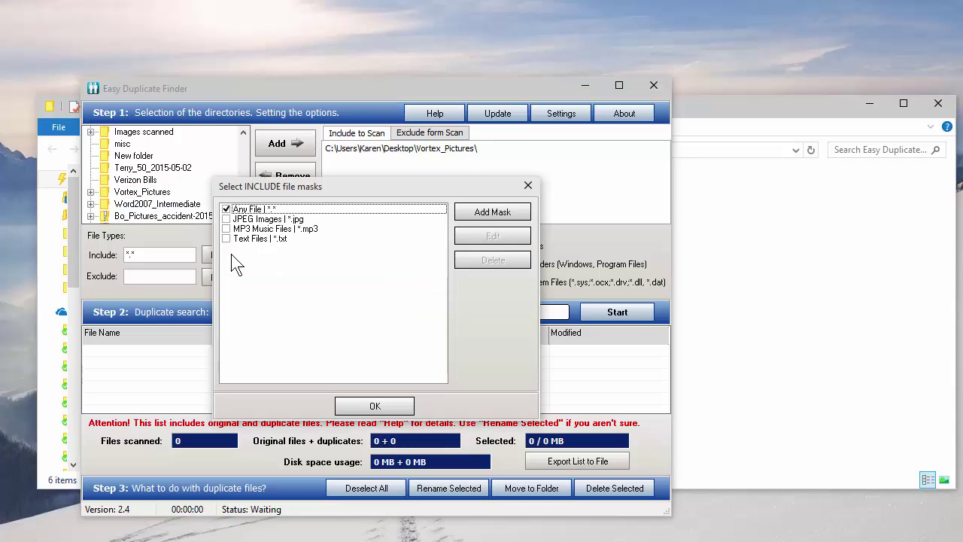
left_click(227, 218)
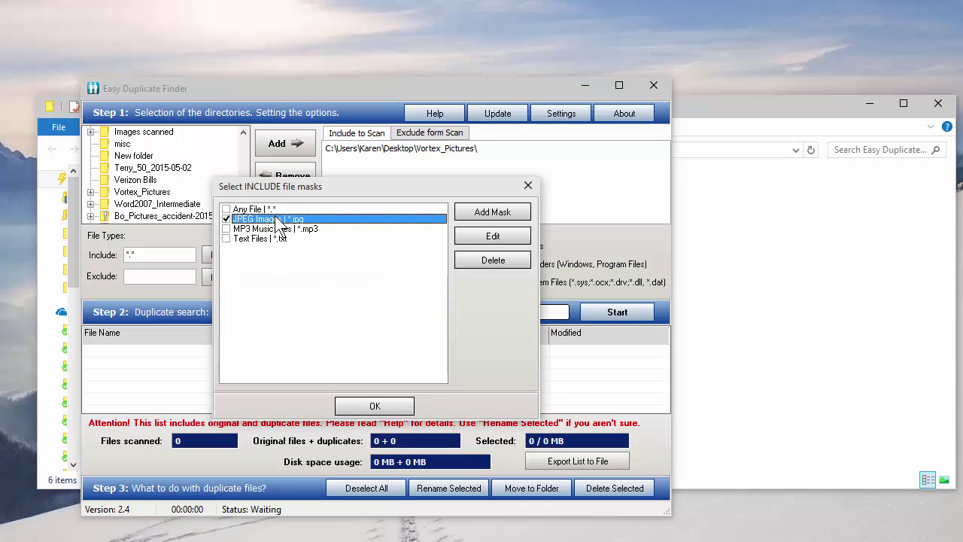
left_click(374, 406)
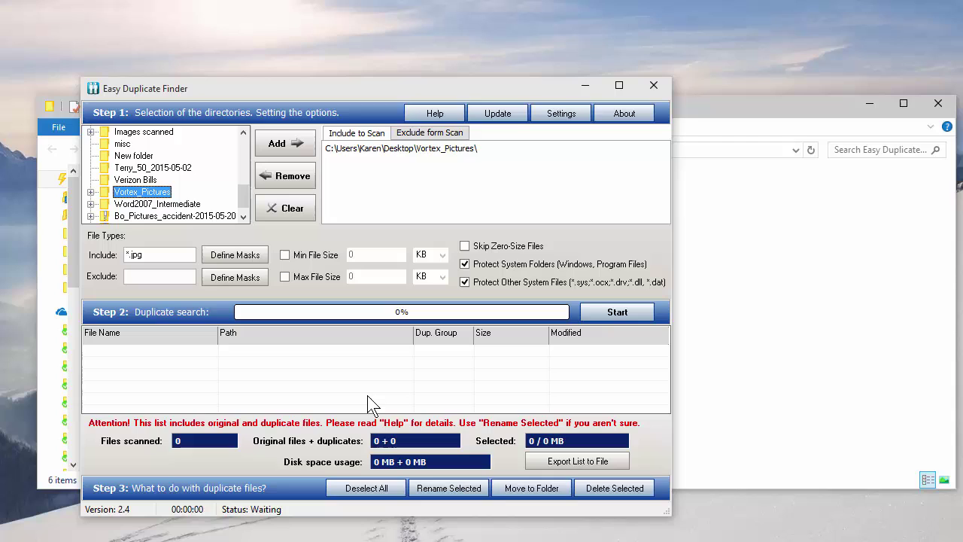
Run the duplicate search on Vortex_Pictures, finding 3 originals and 3 duplicates
left_click(610, 313)
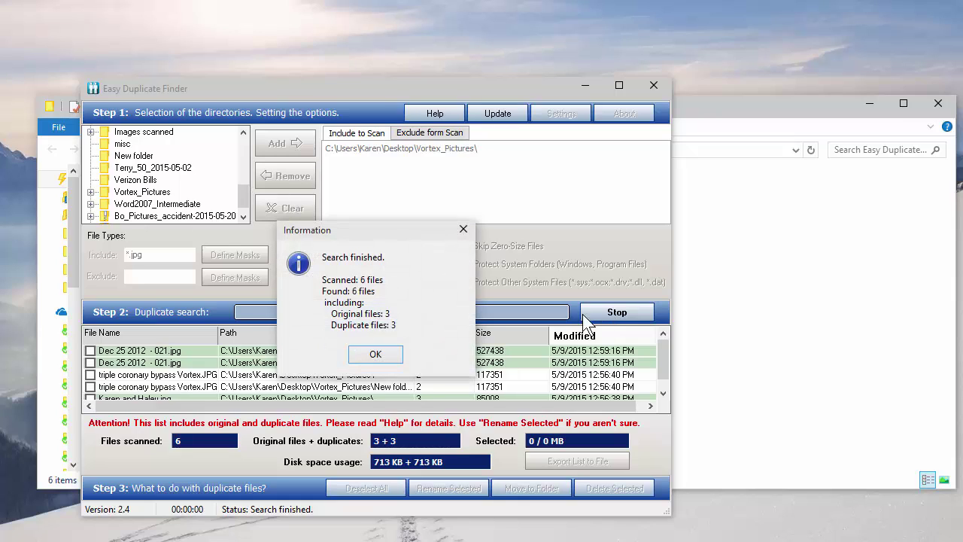
left_click(379, 358)
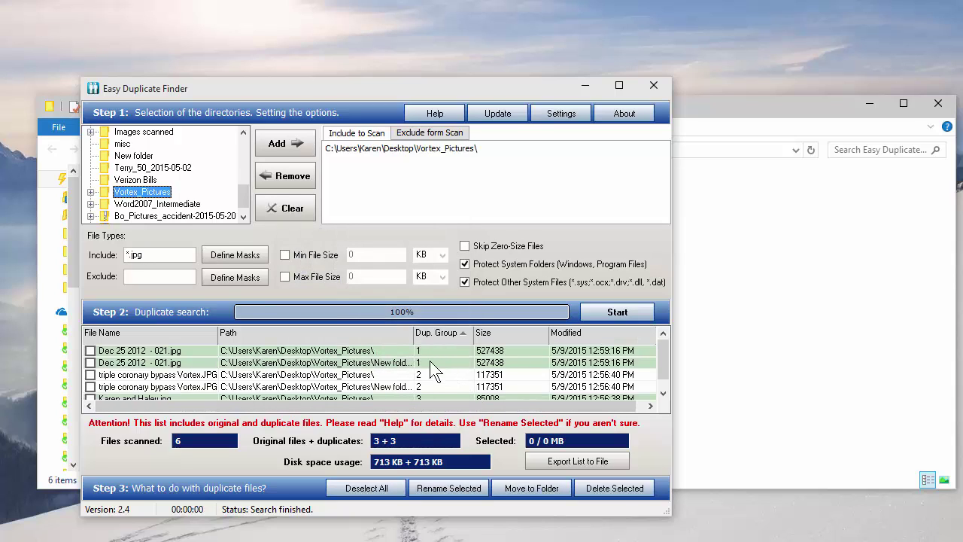
scroll(432, 387, "down", 1)
scroll(442, 392, "up", 1)
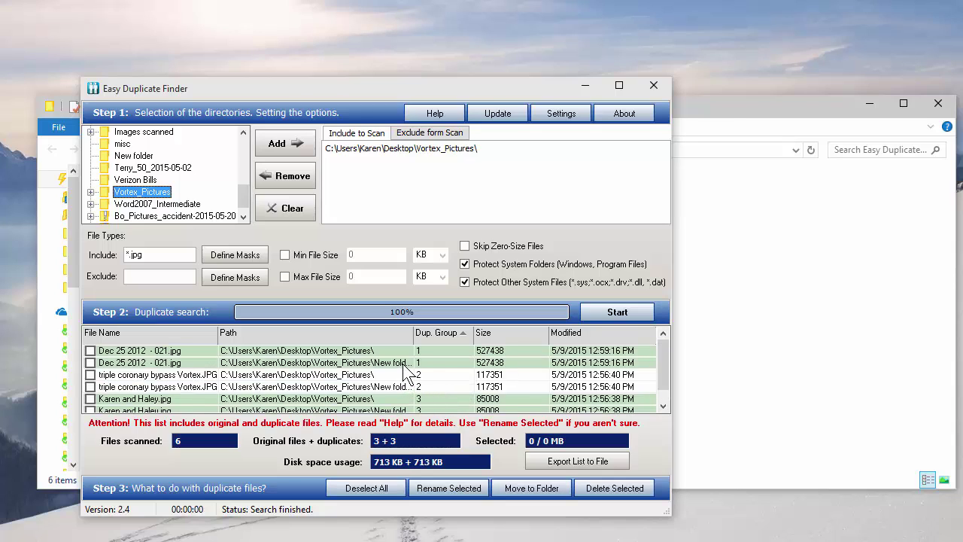
Mark all three duplicate copies in the New folder, totalling 713 KB
left_click(89, 362)
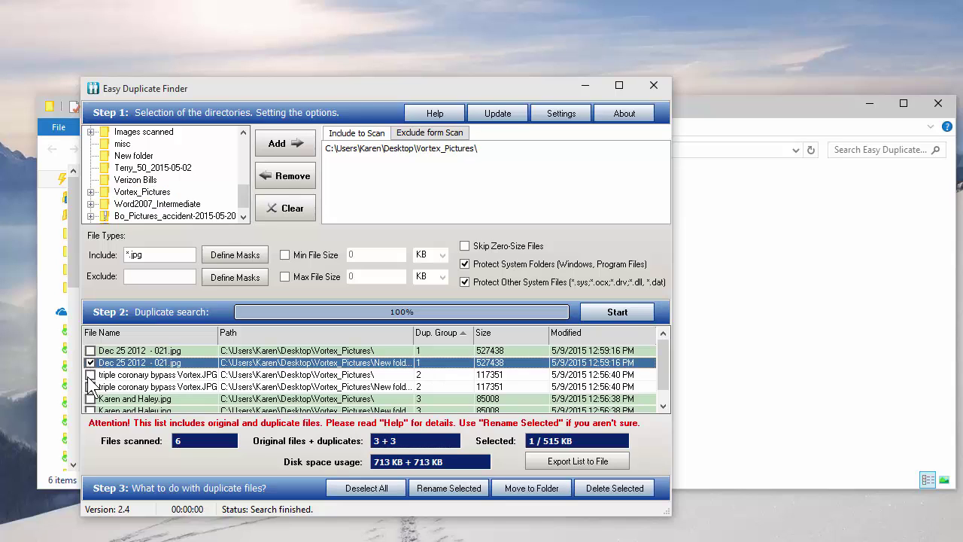
left_click(96, 387)
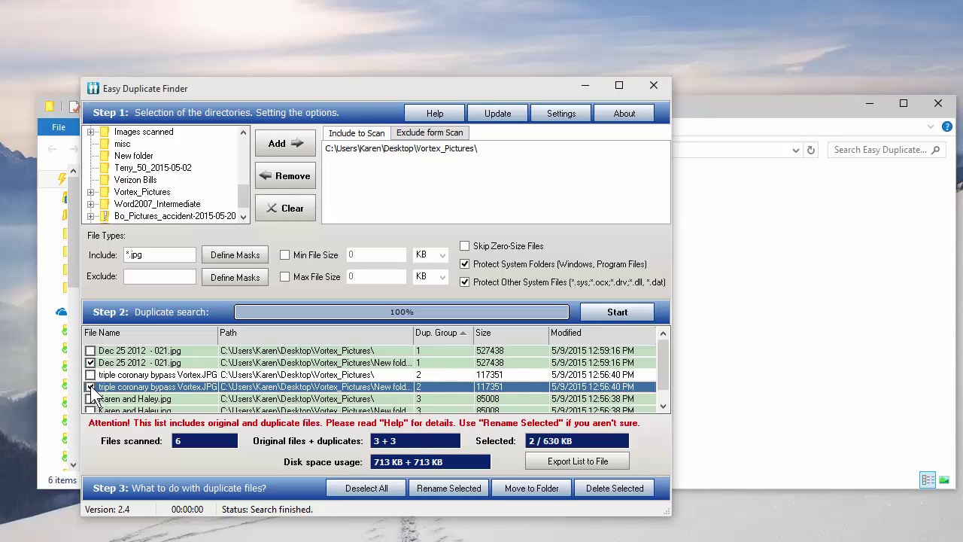
left_click(91, 362)
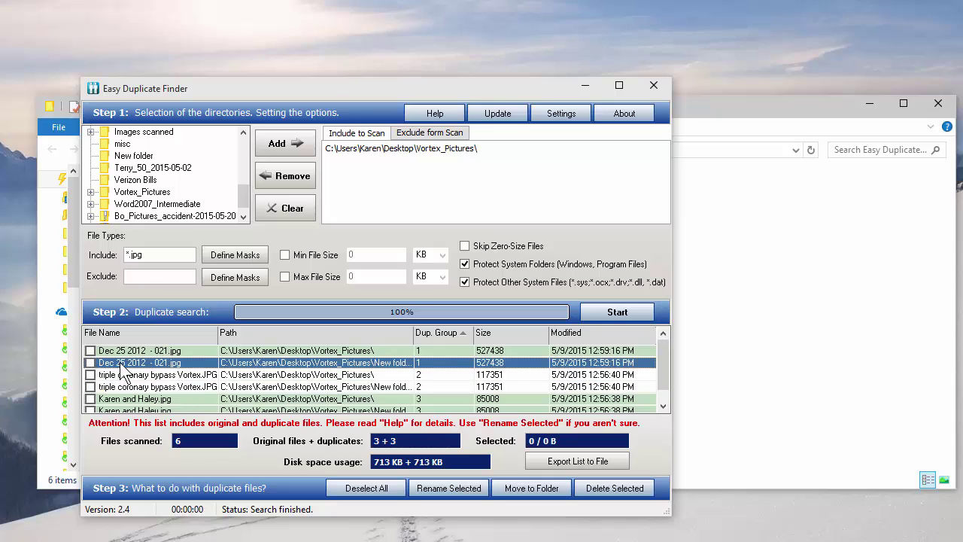
right_click(125, 364)
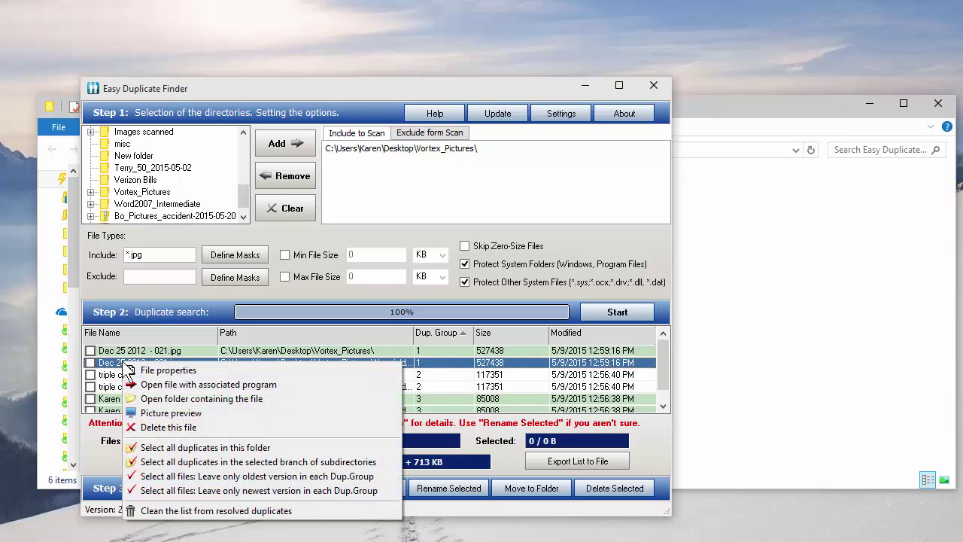
left_click(173, 447)
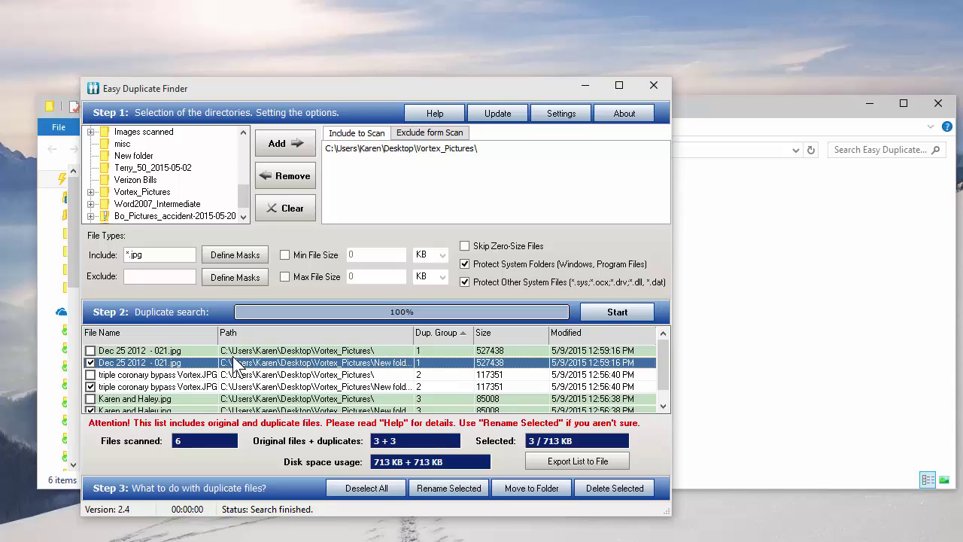
Preview both Dec 25 2012 - 021.jpg copies in Photos, then change the marked files
double_click(168, 350)
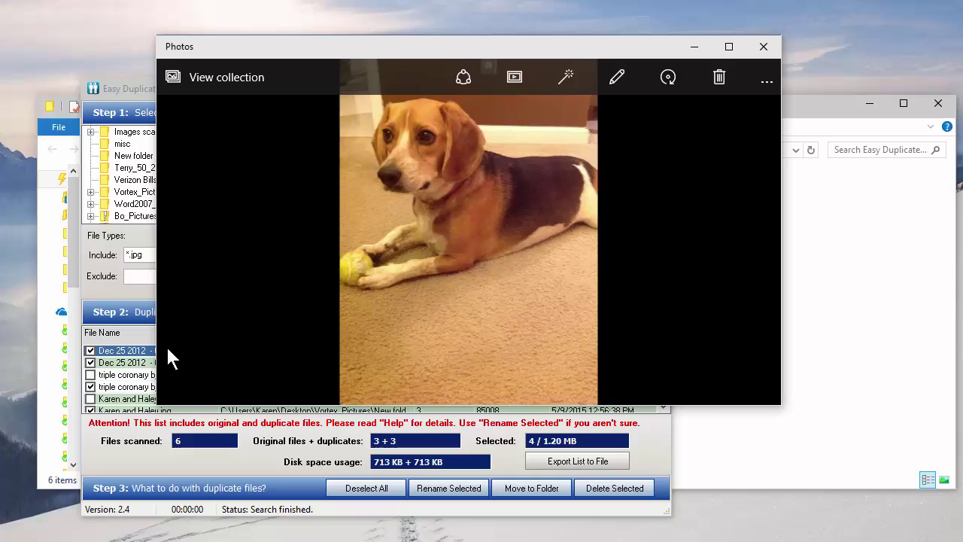
left_click(777, 47)
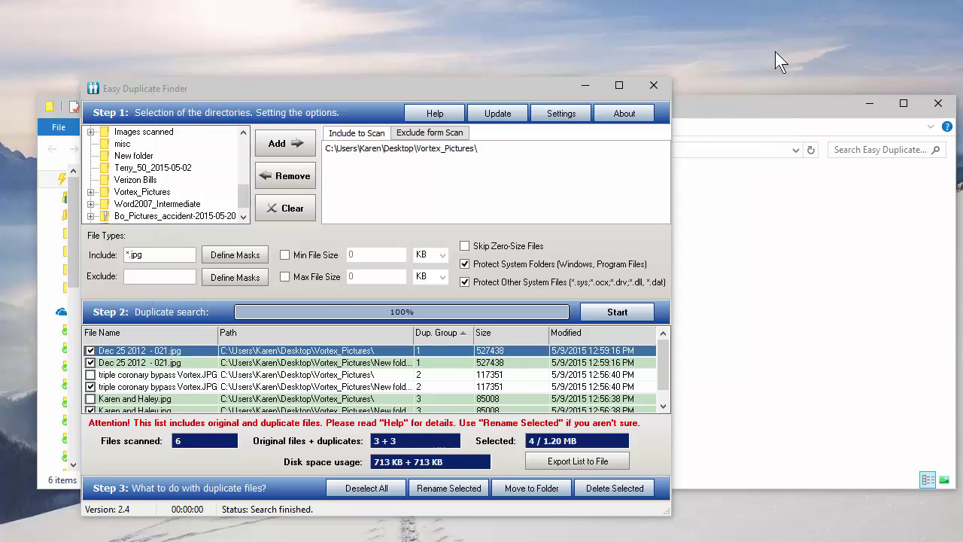
double_click(188, 361)
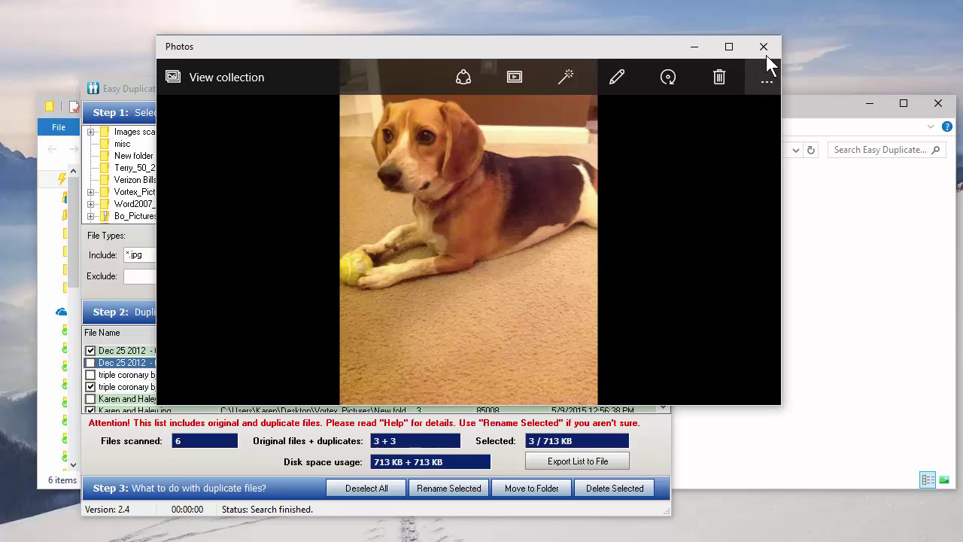
left_click(765, 47)
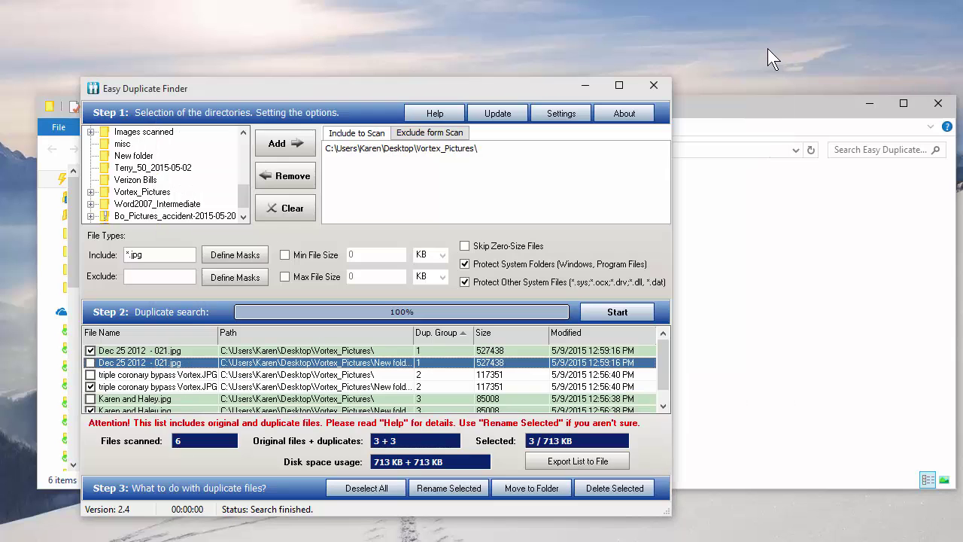
right_click(149, 362)
left_click(182, 448)
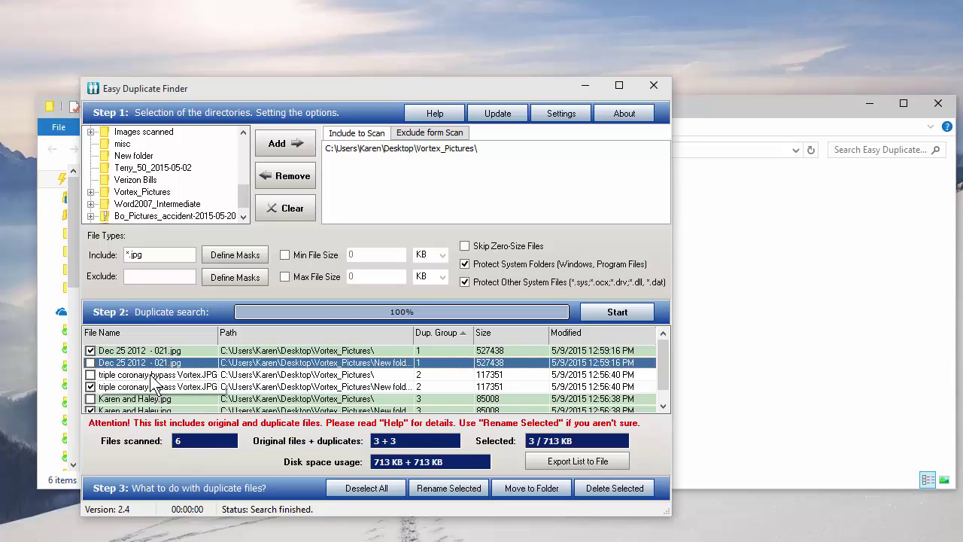
Clear all marks, then mark every duplicate inside the New folder
left_click(346, 486)
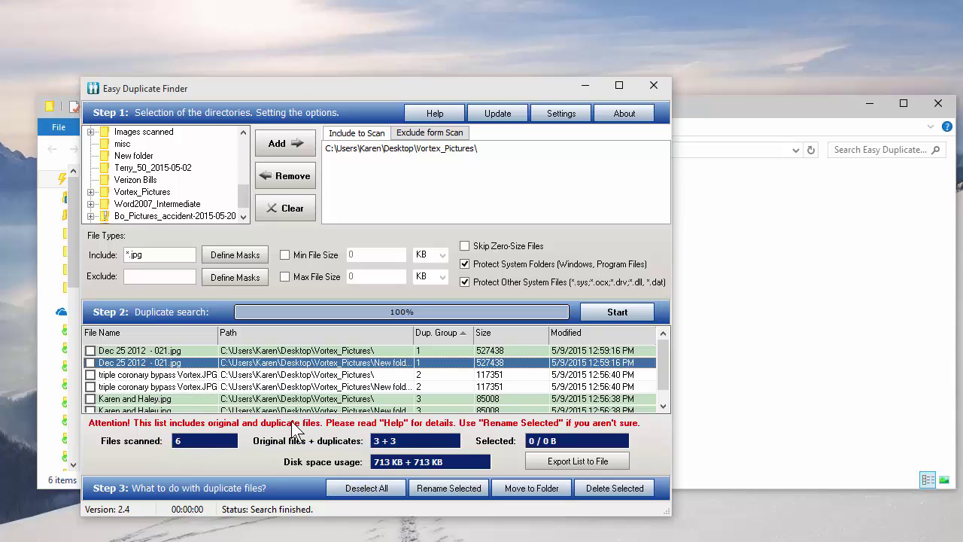
right_click(188, 359)
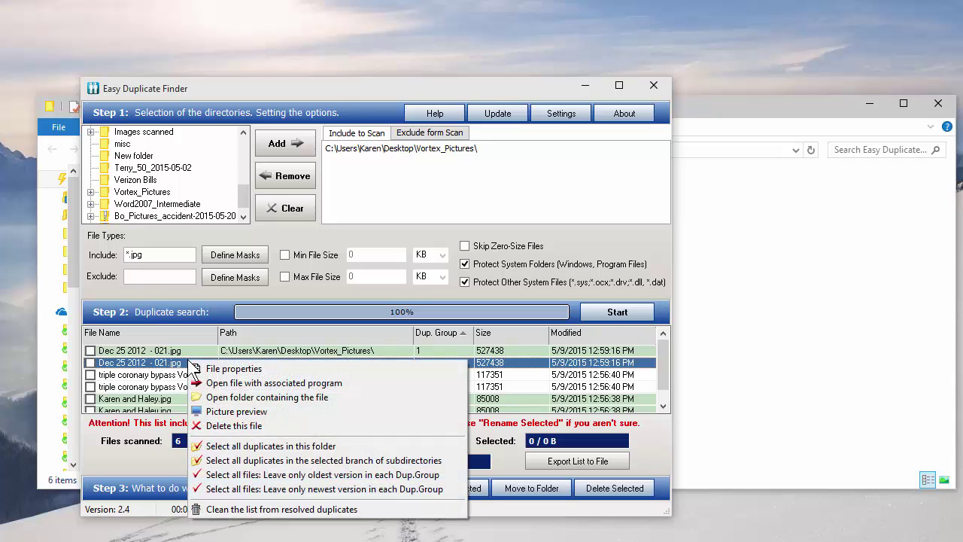
left_click(228, 445)
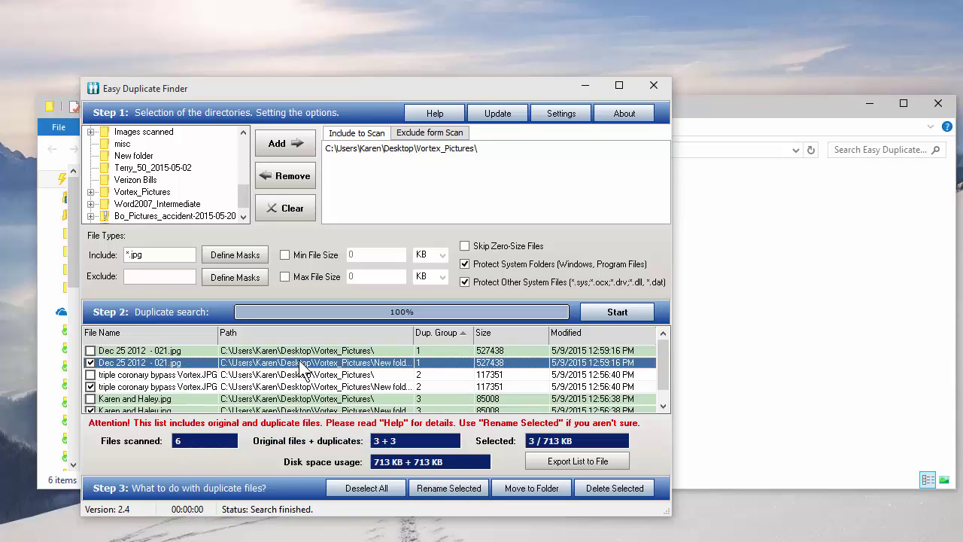
Delete the three marked duplicates permanently, without backup
left_click(609, 490)
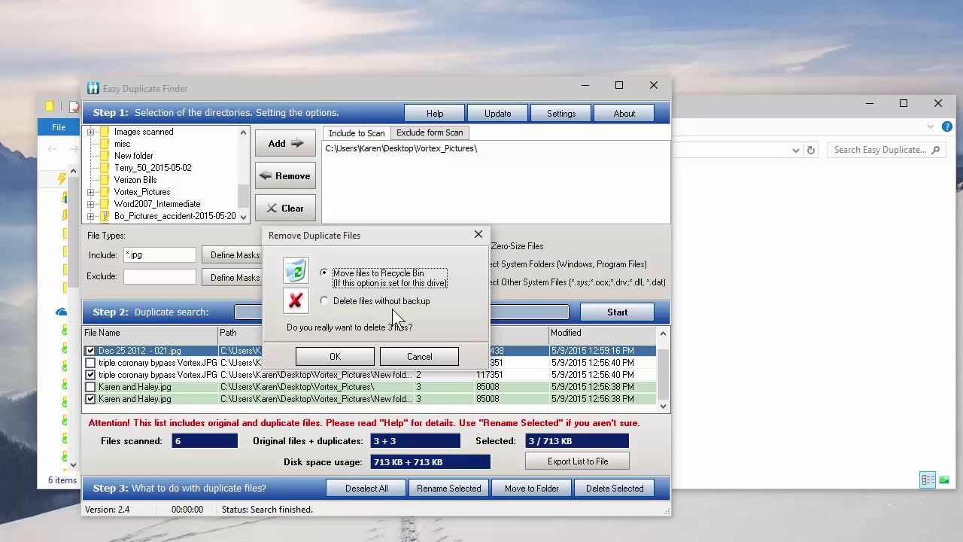
left_click(357, 302)
left_click(339, 355)
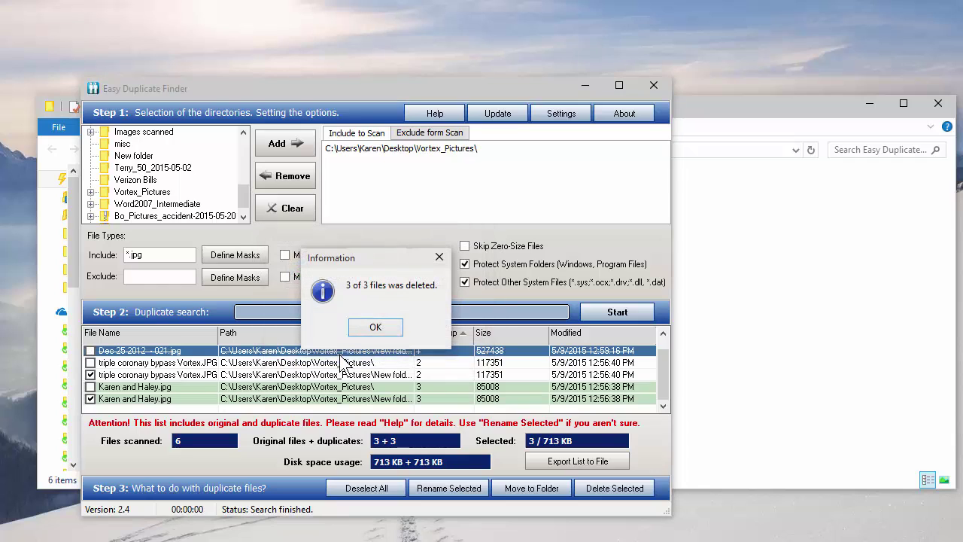
left_click(375, 327)
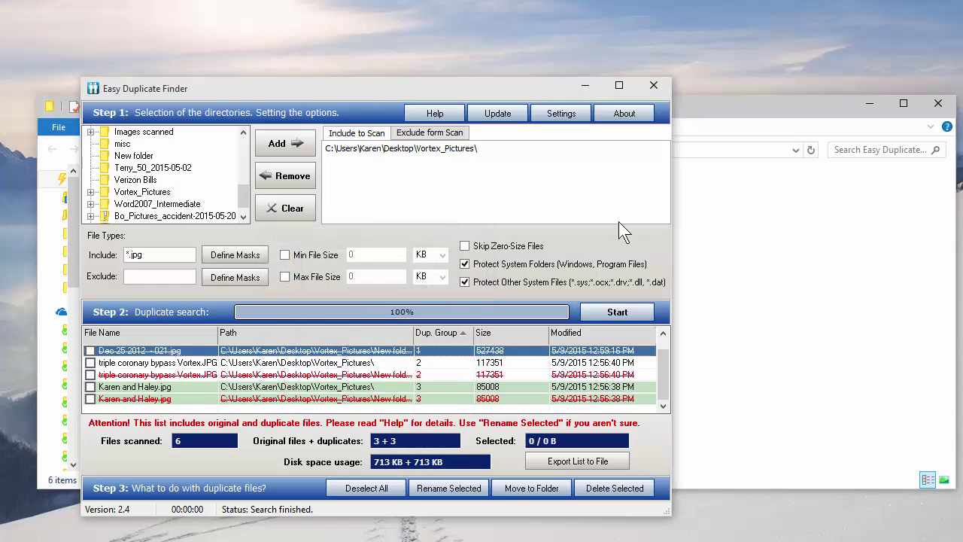
Close Easy Duplicate Finder, confirm Vortex Pictures' New folder is empty, and reopen the program folder
left_click(659, 88)
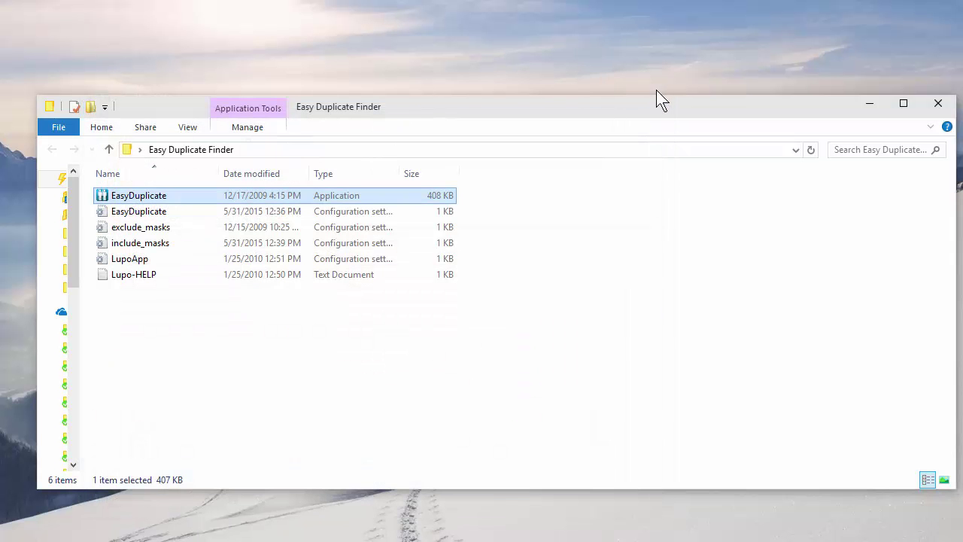
left_click(870, 103)
double_click(299, 160)
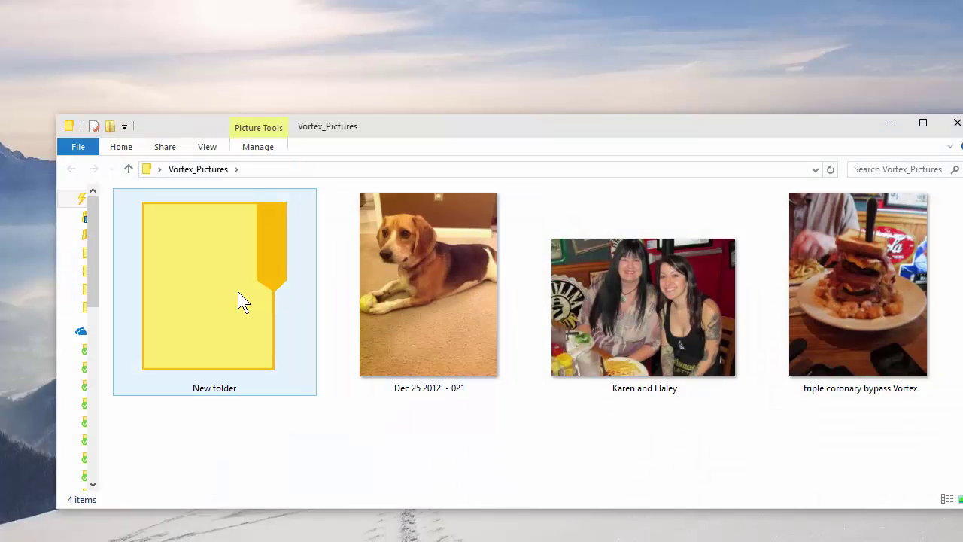
double_click(238, 291)
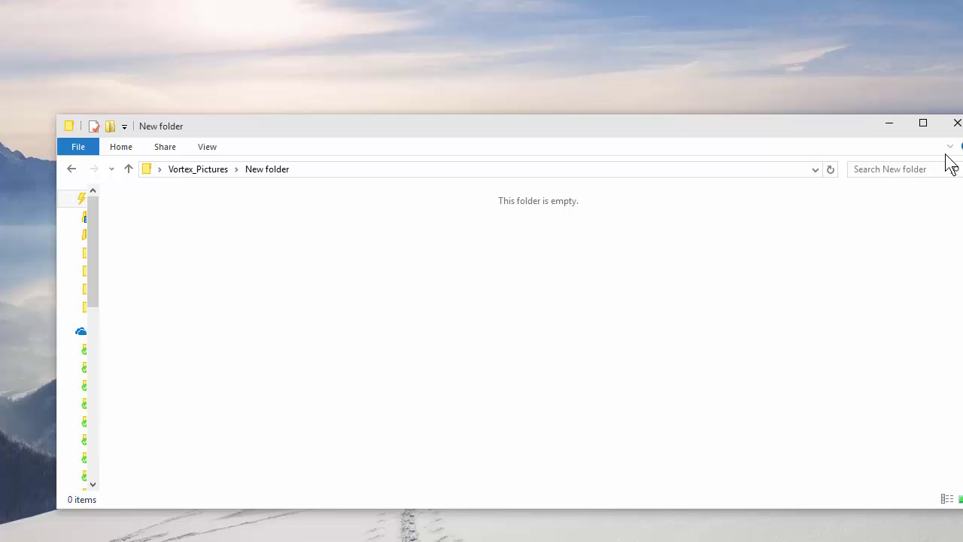
left_click(956, 123)
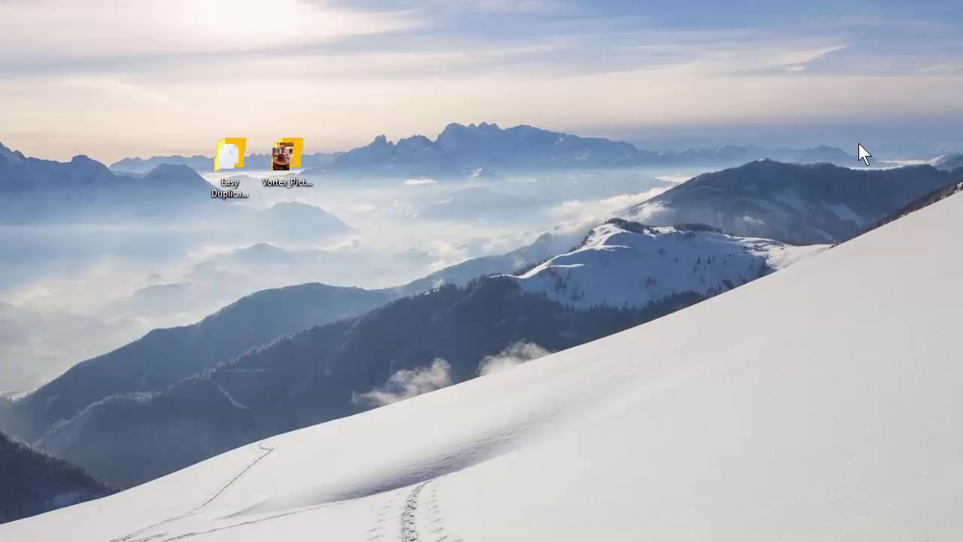
double_click(228, 151)
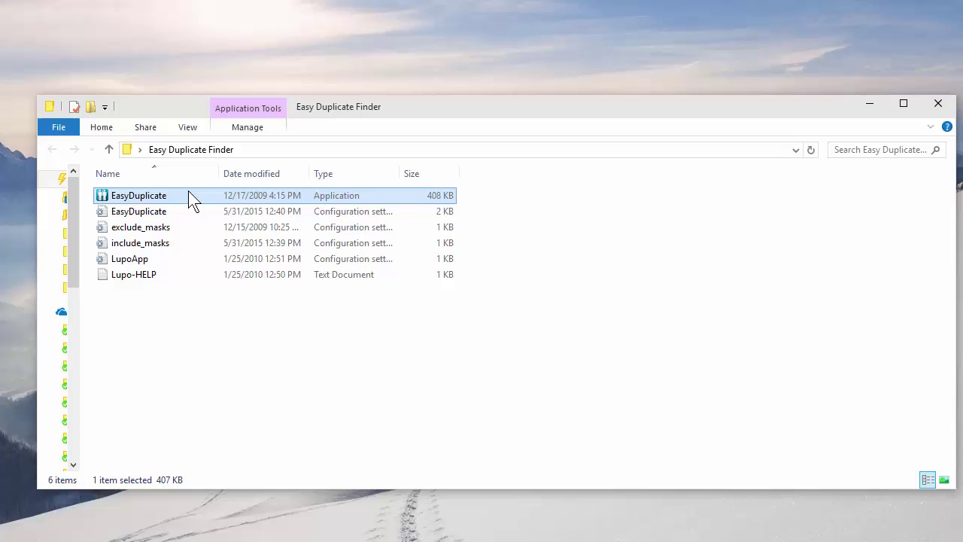
Relaunch Easy Duplicate Finder and set it to scan the Desktop for JPEG images
double_click(188, 195)
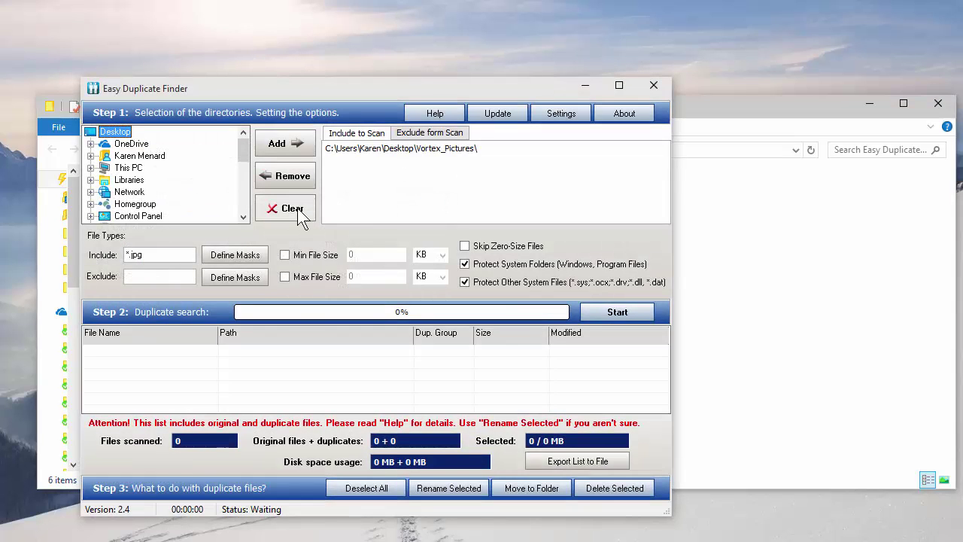
left_click(298, 210)
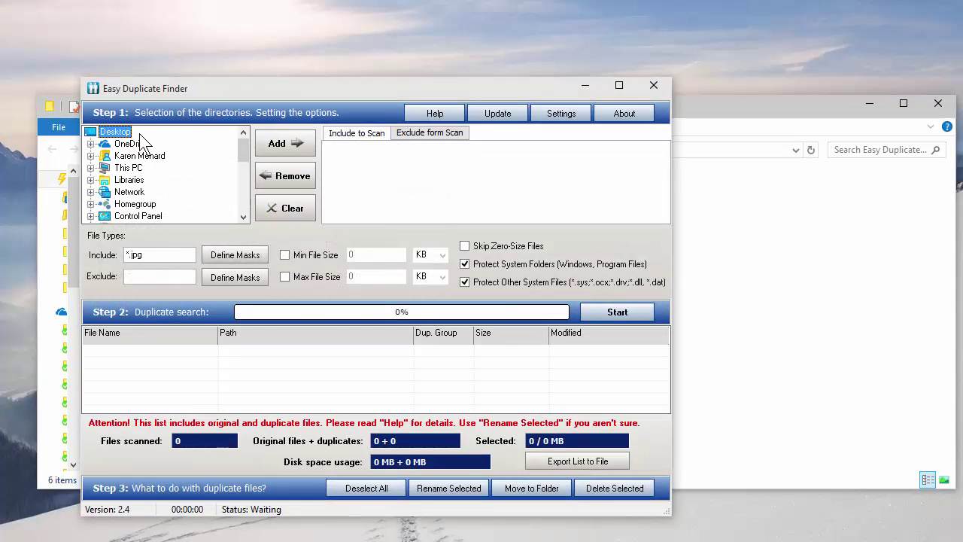
left_click(272, 145)
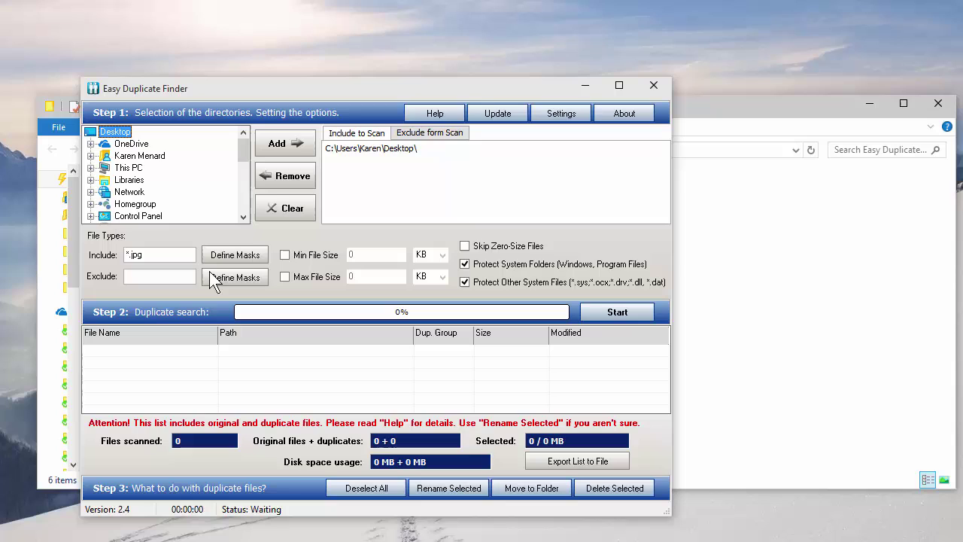
double_click(151, 256)
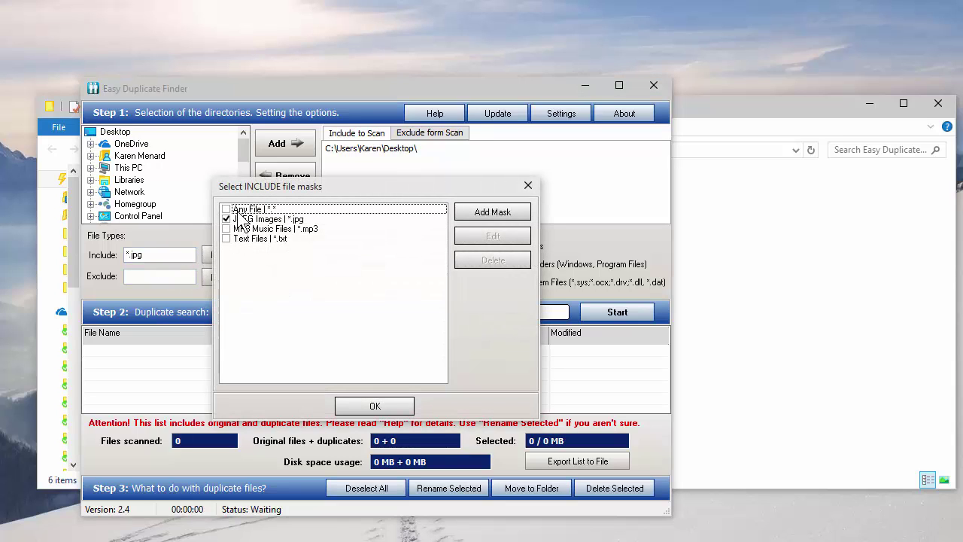
left_click(376, 406)
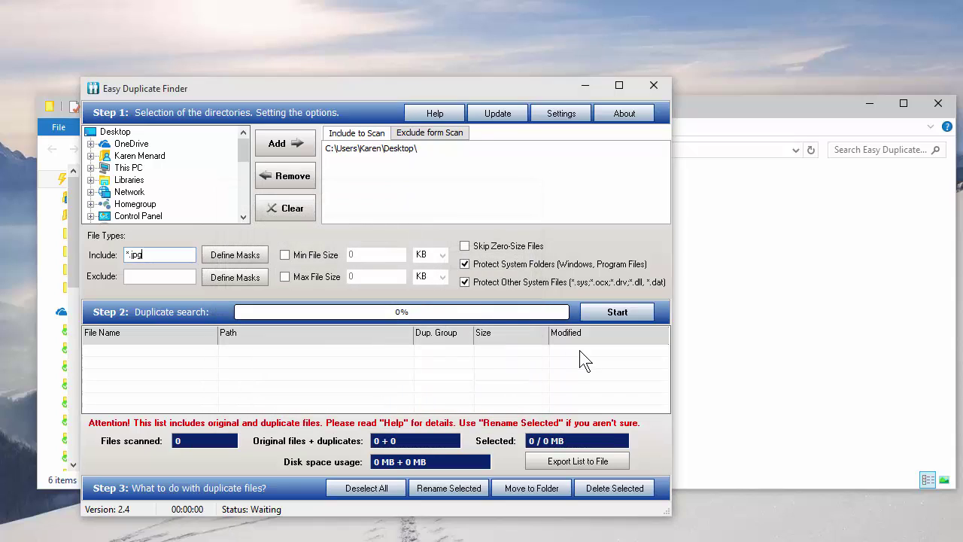
Scan the Desktop, finding 36 originals and 36 duplicates among 195 files
left_click(633, 313)
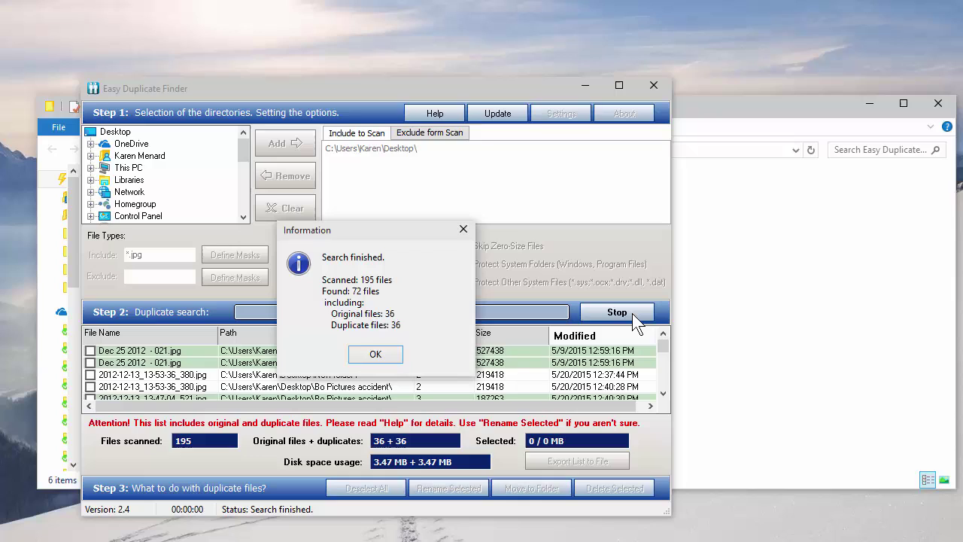
left_click(378, 355)
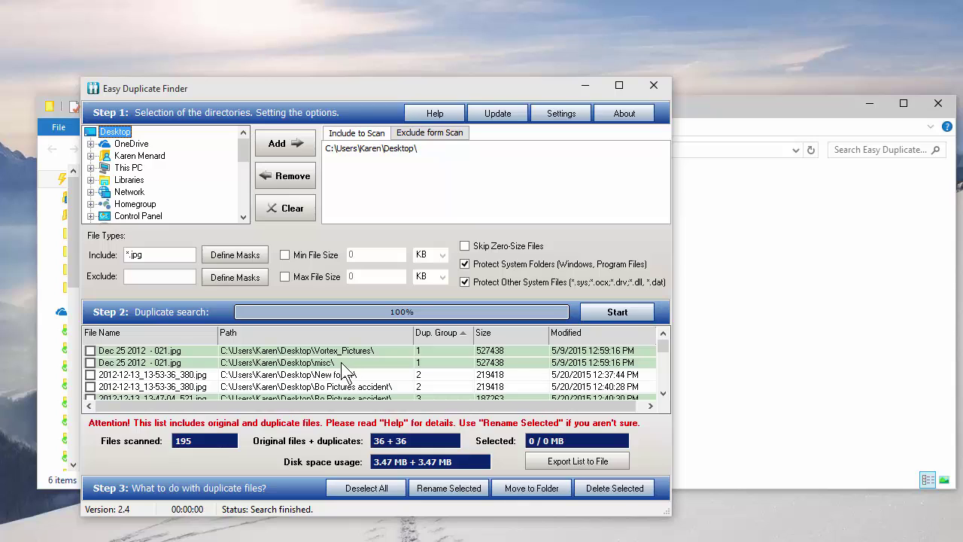
scroll(341, 362, "down", 2)
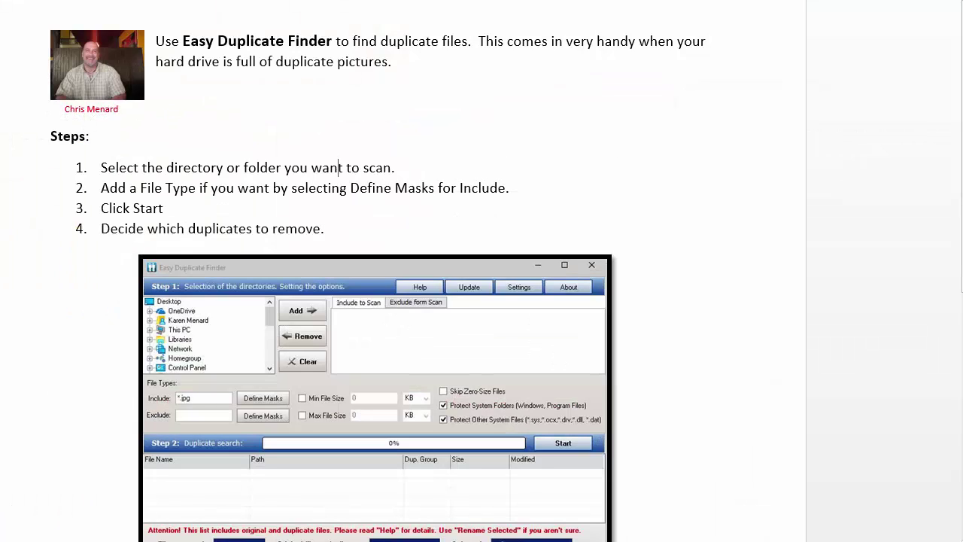
Scroll the Word guide past the screenshot to the notes on flash drives and version 2.4
scroll(614, 173, "down", 5)
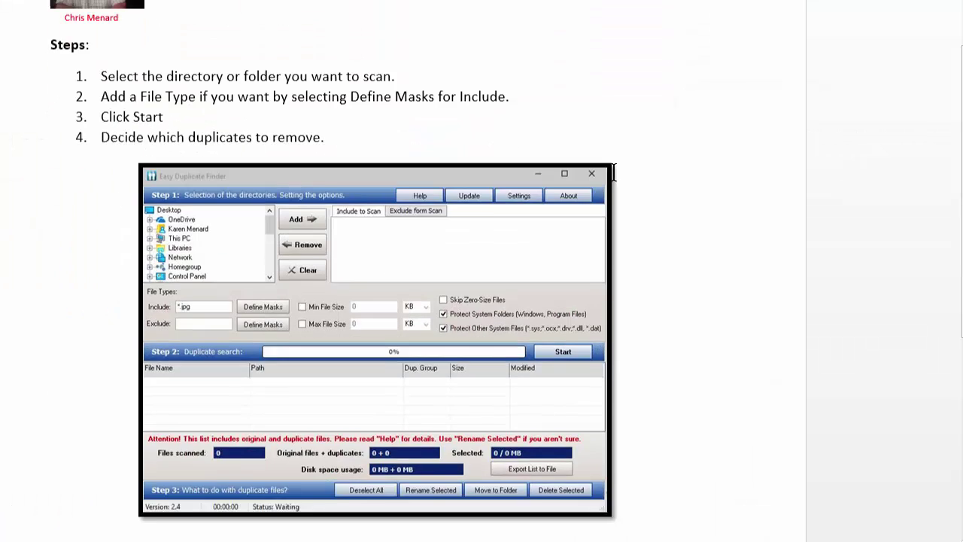